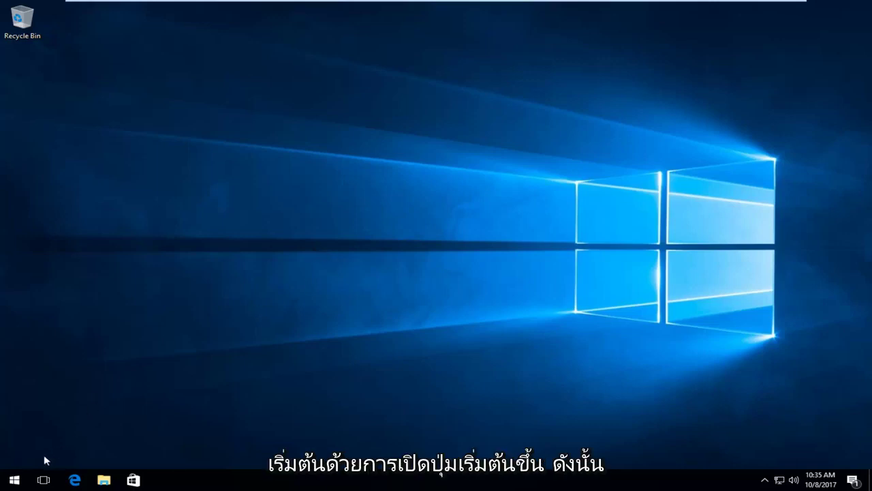
Step: Search the Start menu for regedit and run Registry Editor as administrator
left_click(15, 479)
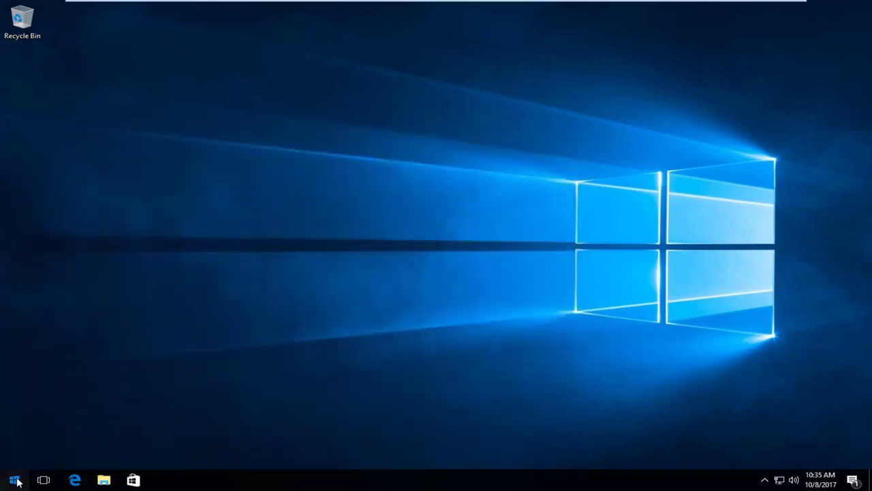
left_click(16, 480)
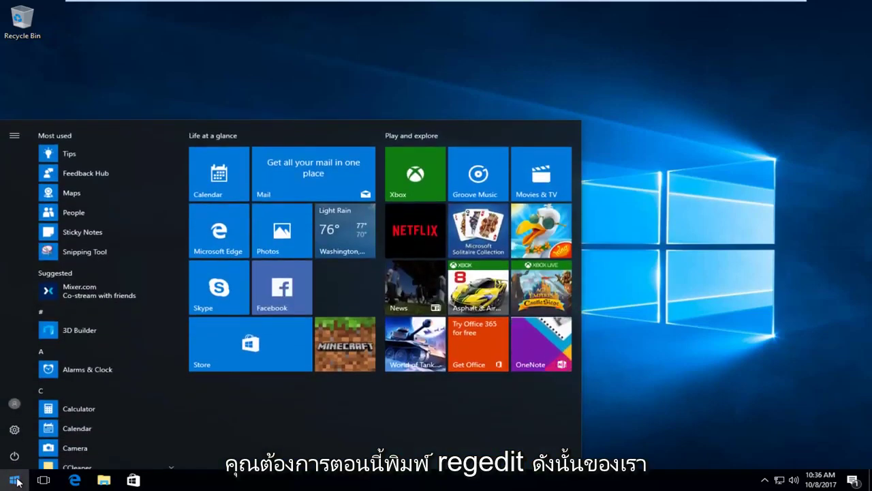
type("r")
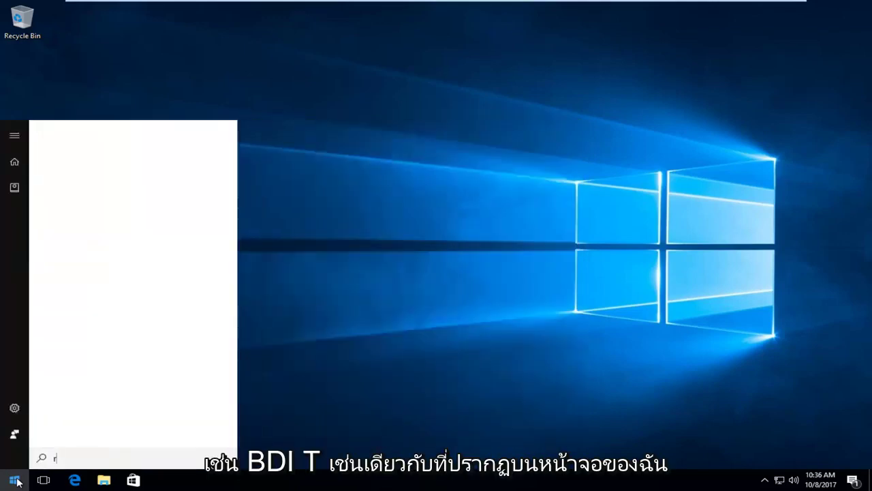
type("egeditegedit")
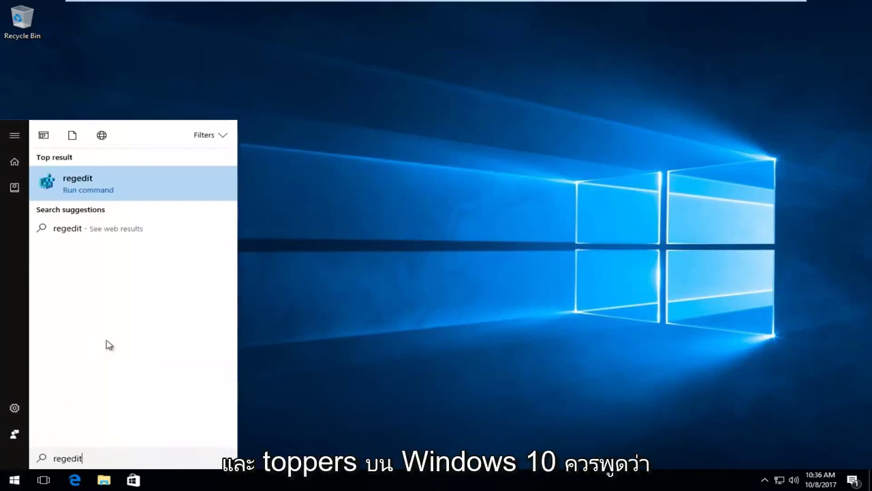
right_click(79, 188)
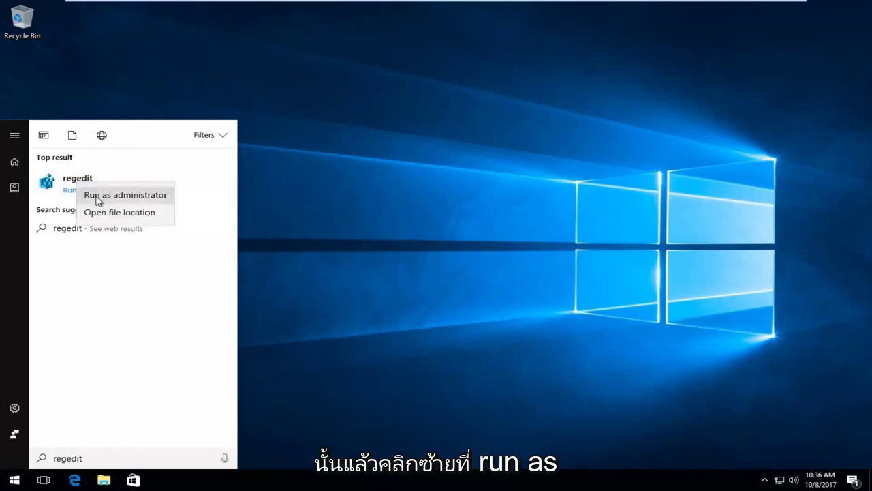
left_click(97, 197)
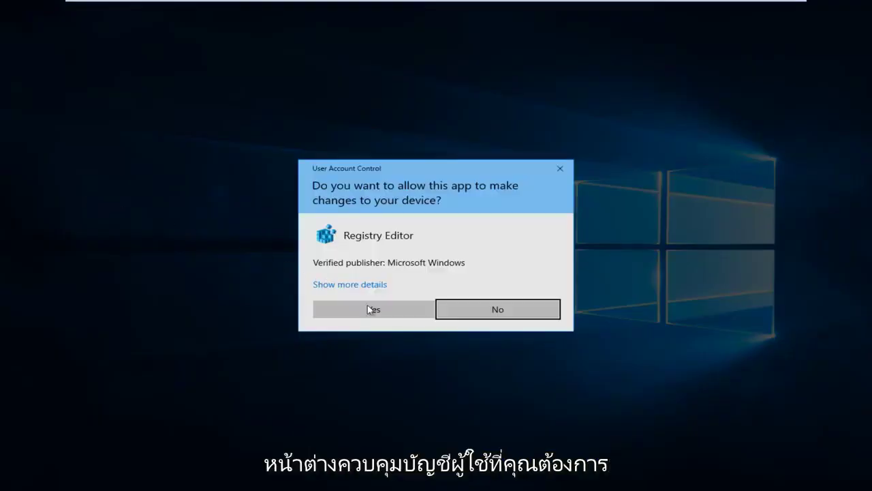
left_click(375, 311)
Step: Allow Registry Editor to run, then expand HKEY_LOCAL_MACHINE and its SOFTWARE key
left_click(374, 310)
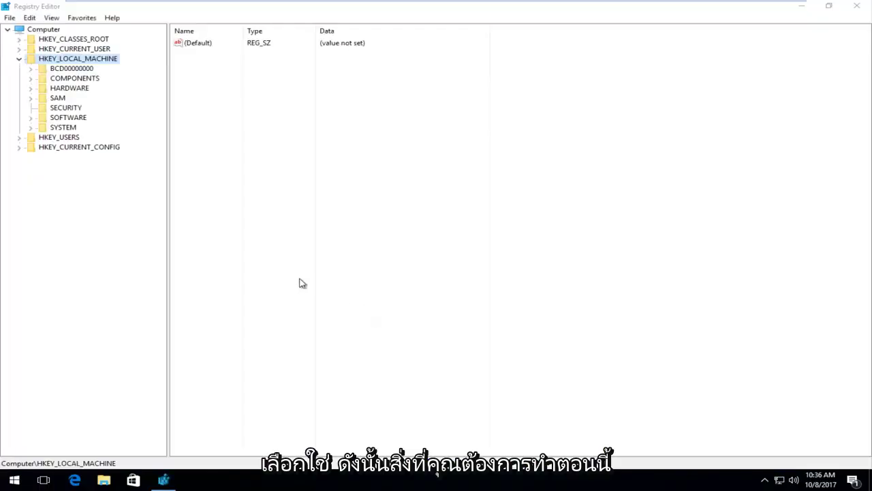
left_click(20, 60)
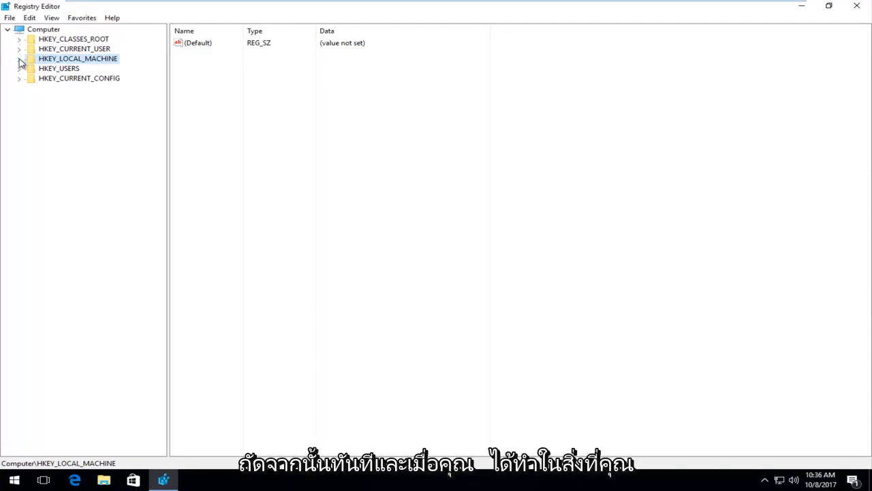
left_click(20, 59)
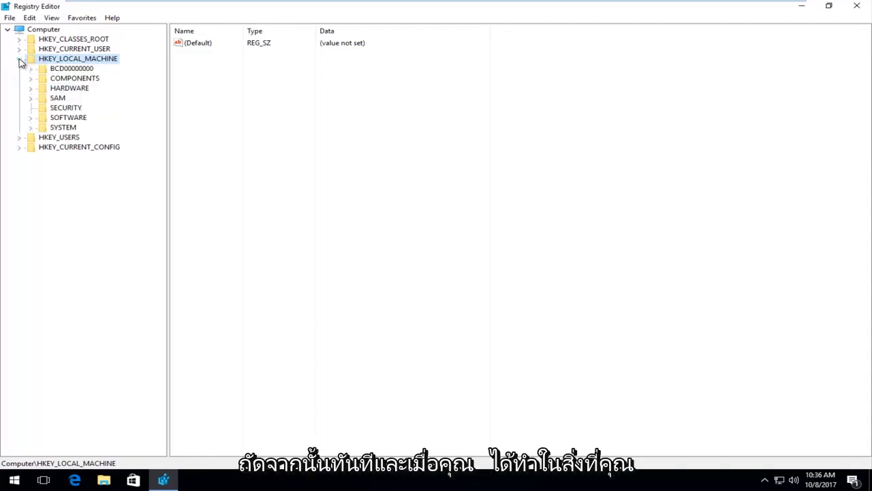
left_click(44, 119)
left_click(32, 119)
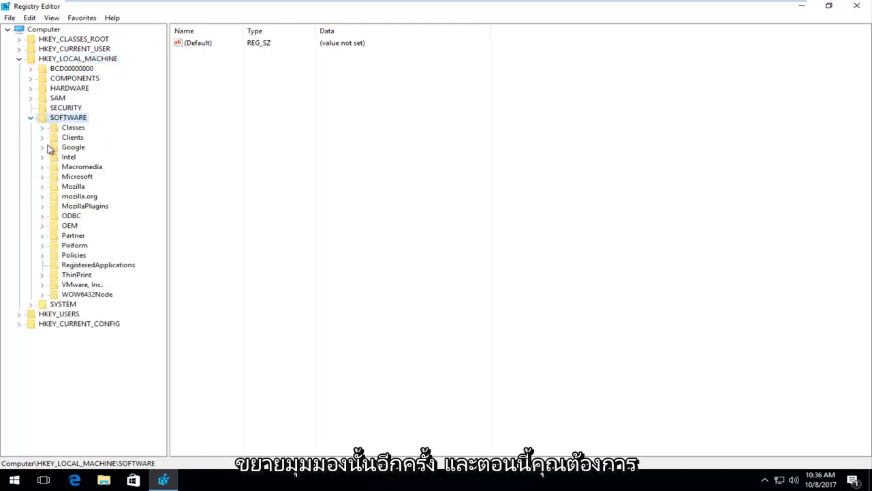
Step: Expand SOFTWARE\Microsoft and then its Windows subkey
left_click(70, 178)
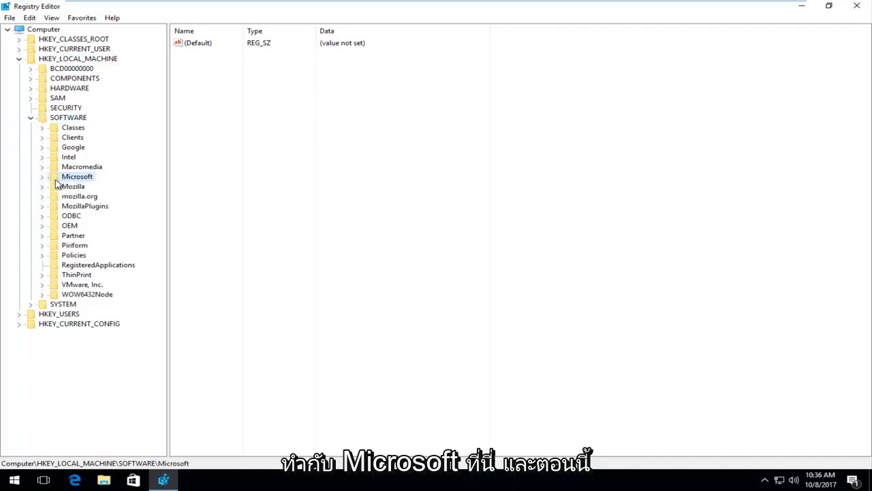
left_click(41, 178)
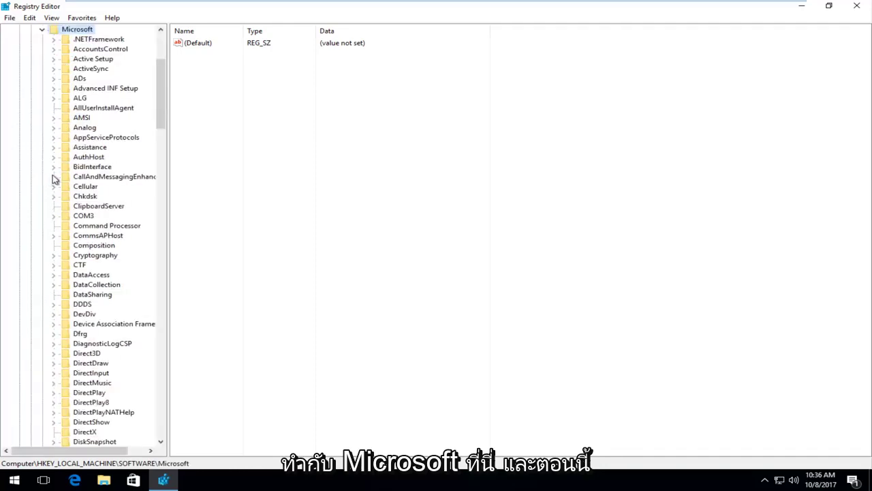
scroll(78, 204, "down", 8)
scroll(78, 222, "down", 8)
scroll(80, 224, "down", 8)
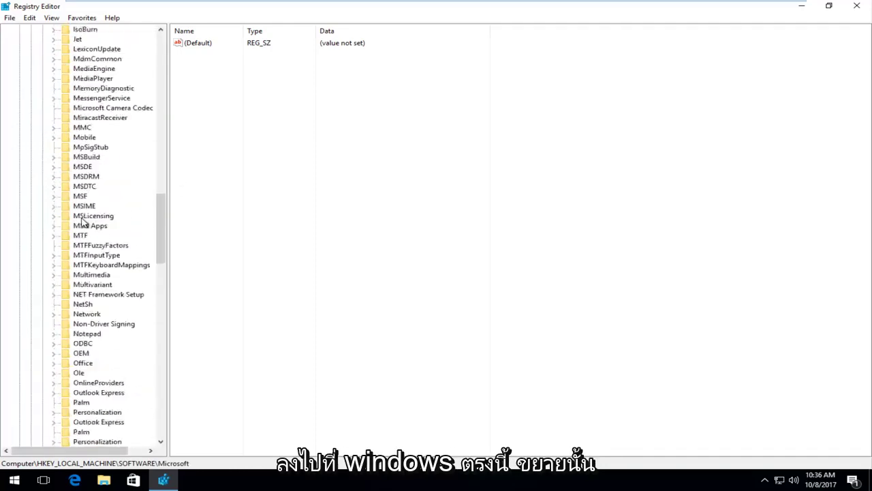
scroll(82, 224, "down", 8)
scroll(84, 222, "down", 9)
scroll(87, 219, "down", 8)
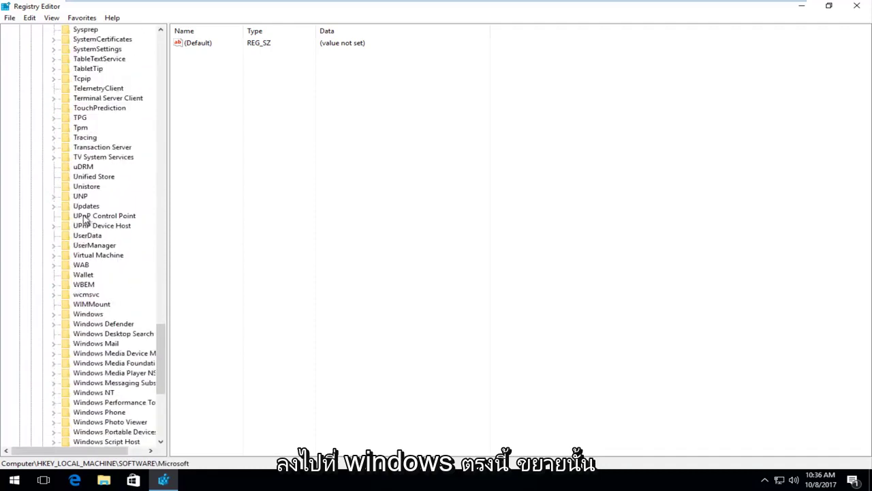
left_click(54, 304)
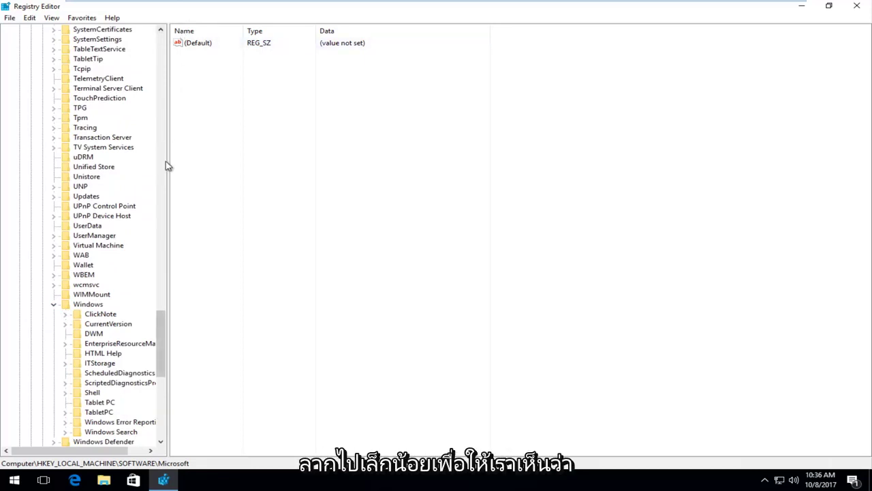
Step: Widen the key tree pane and expand Windows\CurrentVersion
left_click_drag(169, 164, 199, 166)
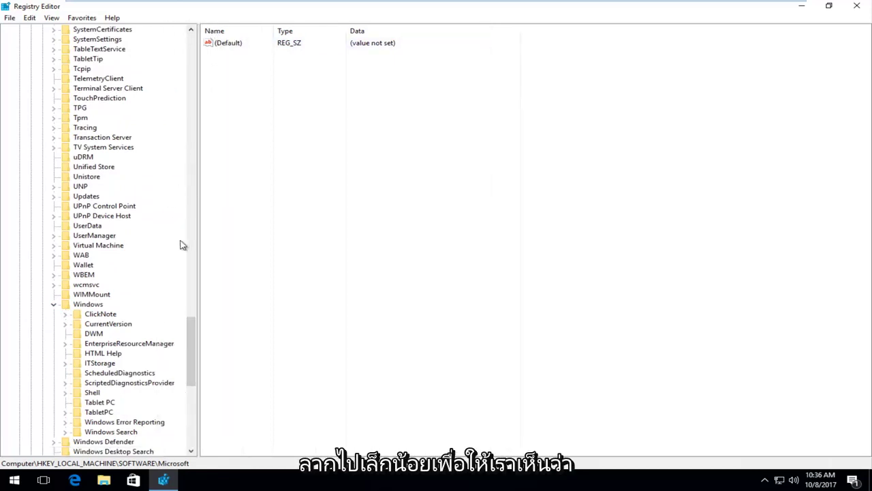
left_click_drag(199, 240, 234, 242)
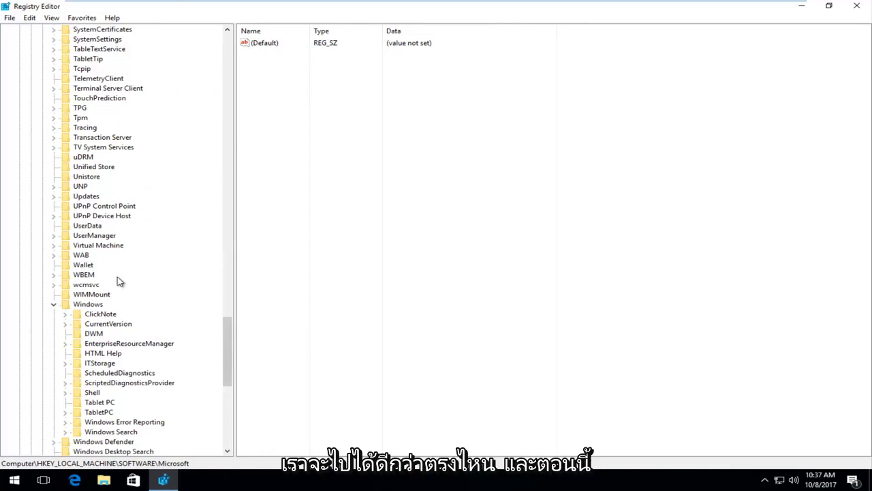
scroll(111, 282, "down", 1)
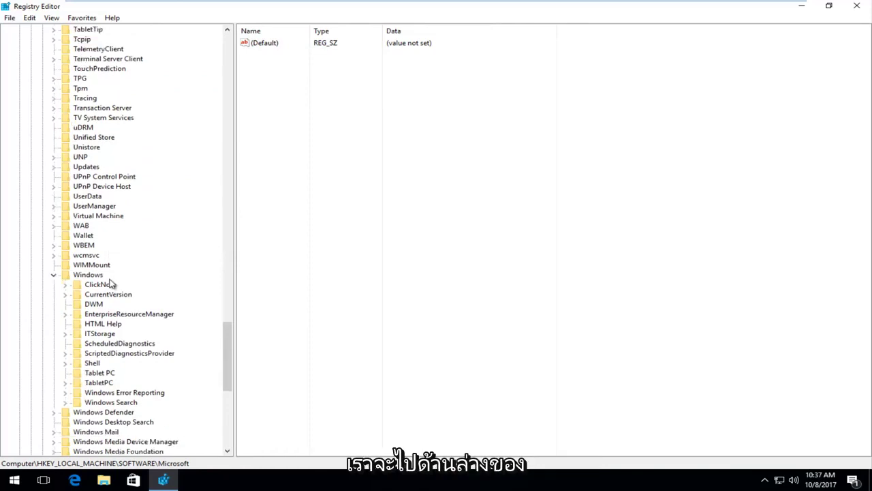
left_click(107, 296)
left_click(65, 294)
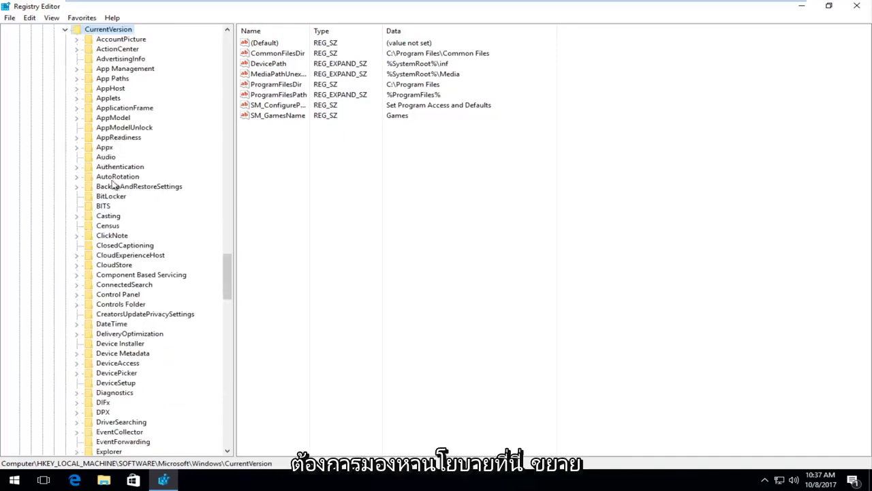
Step: Open Policies\Attachments, widen the Name column, and select ScanWithAntiVirus (currently 3)
scroll(113, 187, "down", 4)
scroll(121, 239, "down", 5)
scroll(121, 243, "down", 5)
scroll(116, 286, "down", 3)
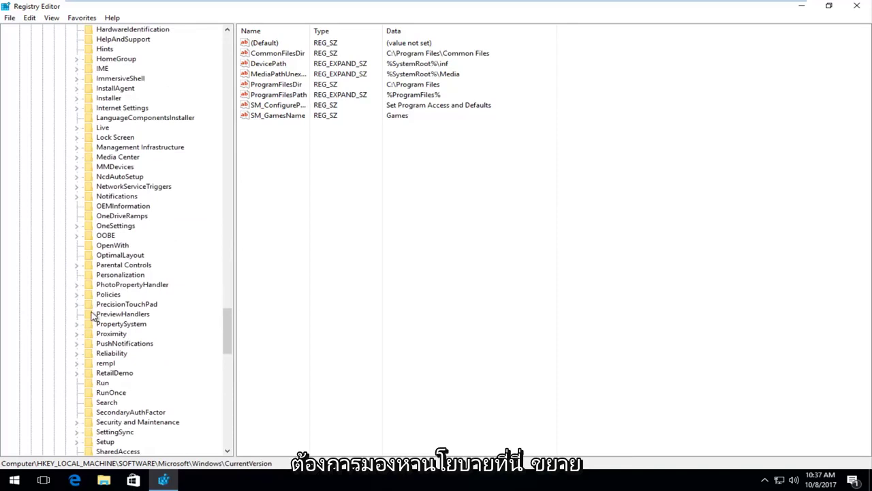
left_click(99, 296)
left_click(78, 295)
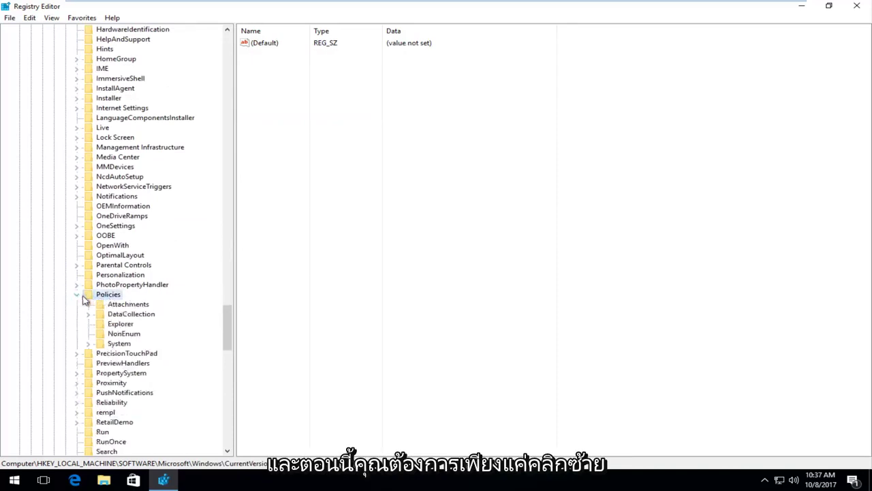
left_click(115, 305)
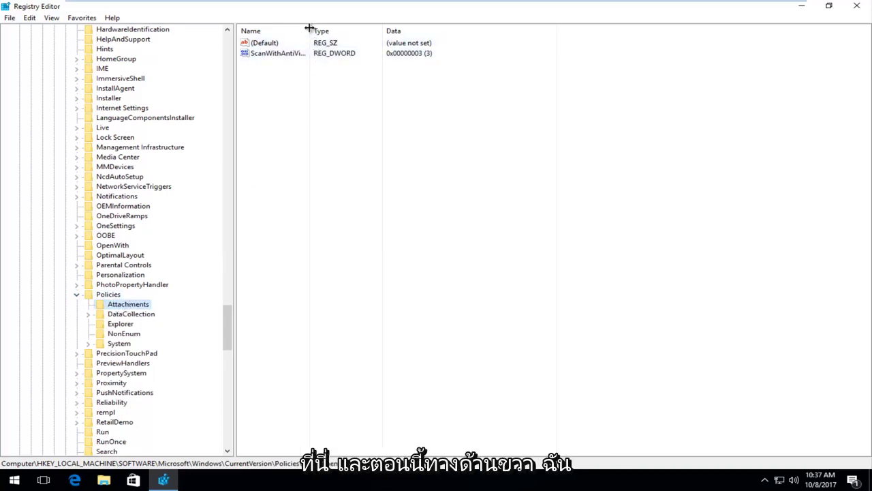
left_click_drag(310, 34, 346, 27)
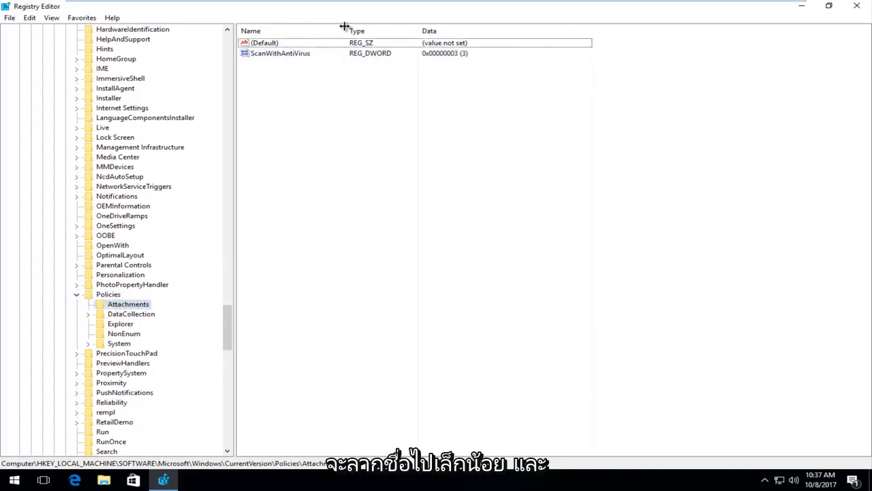
left_click(263, 56)
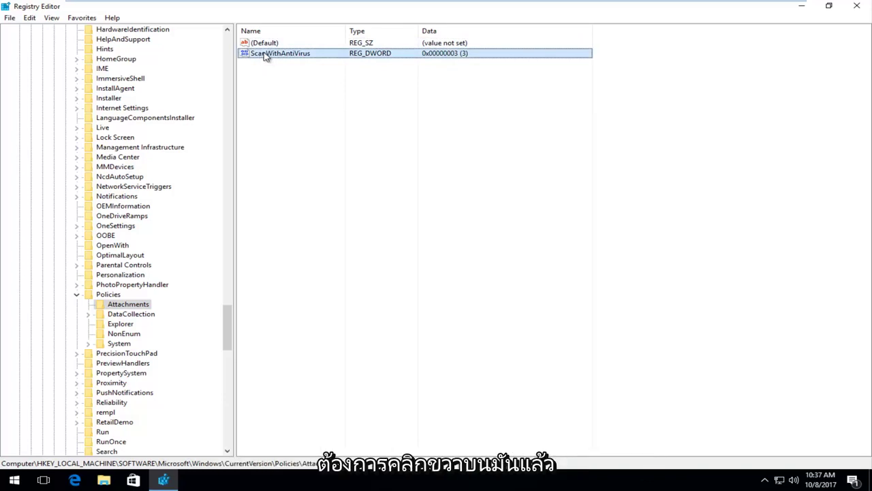
Step: Change the ScanWithAntiVirus value data from 3 to 1 and save it
right_click(266, 56)
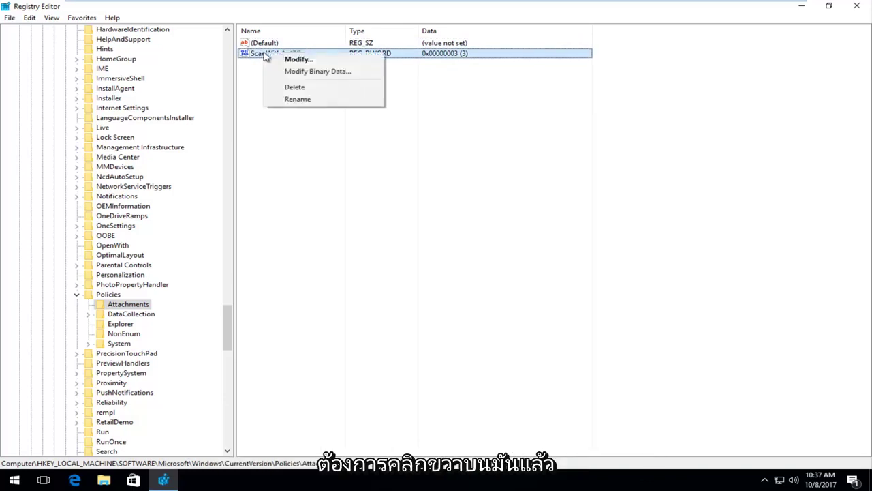
left_click(297, 59)
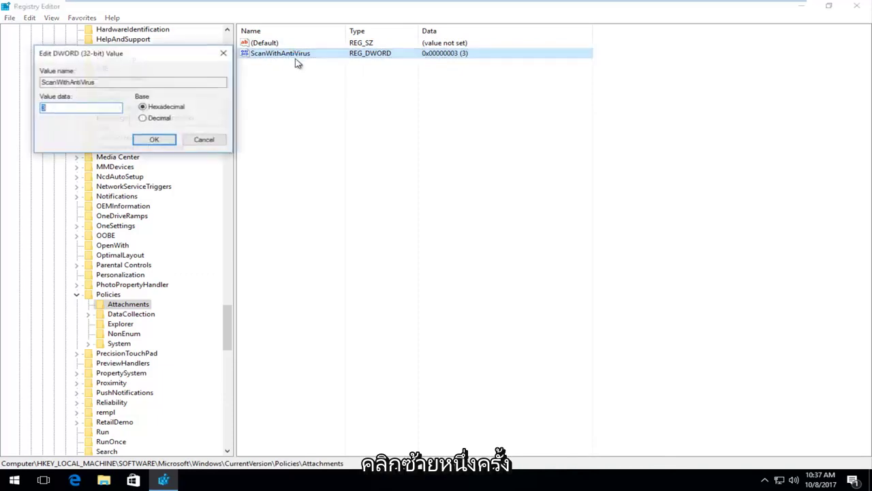
left_click_drag(136, 54, 391, 90)
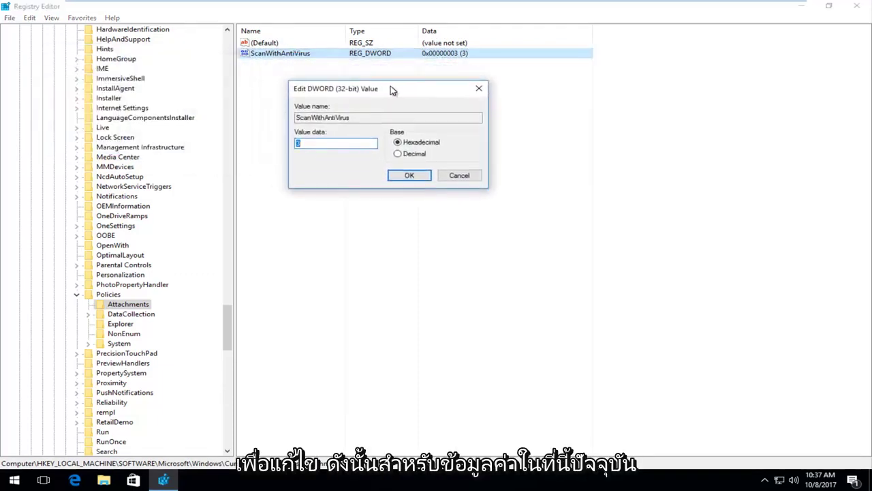
left_click(320, 143)
type("1")
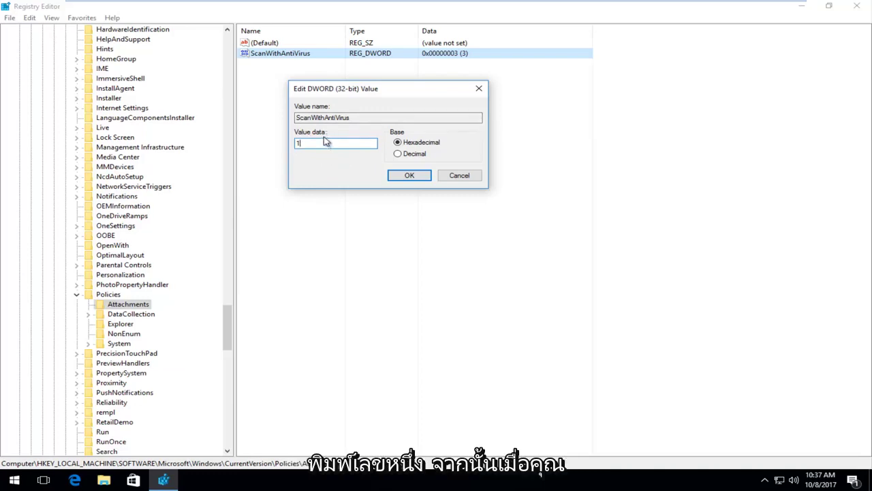
left_click(409, 175)
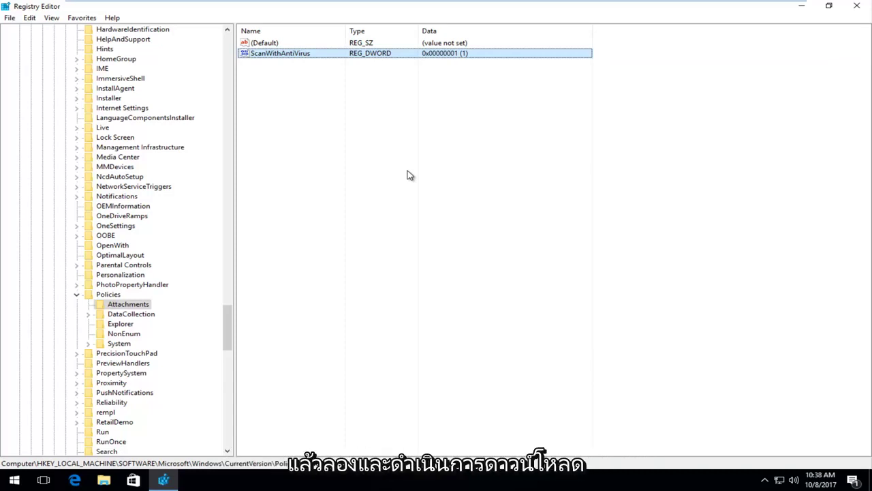
Step: Close the Registry Editor window
left_click(857, 6)
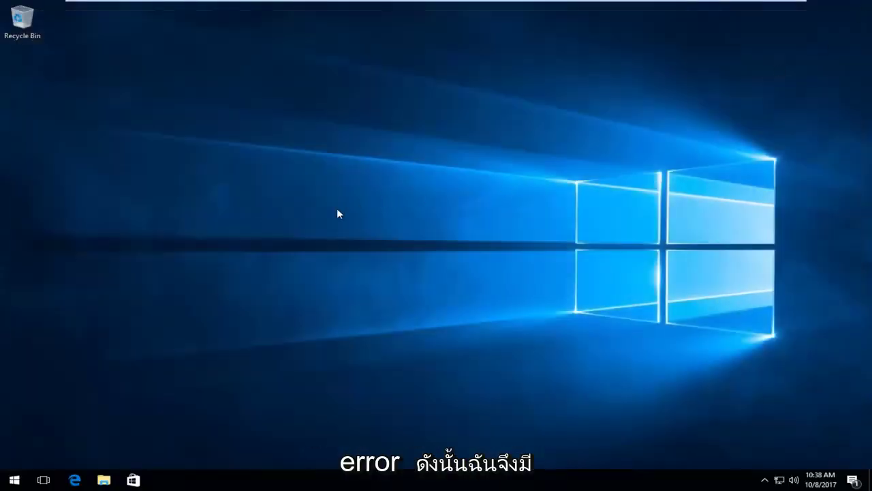